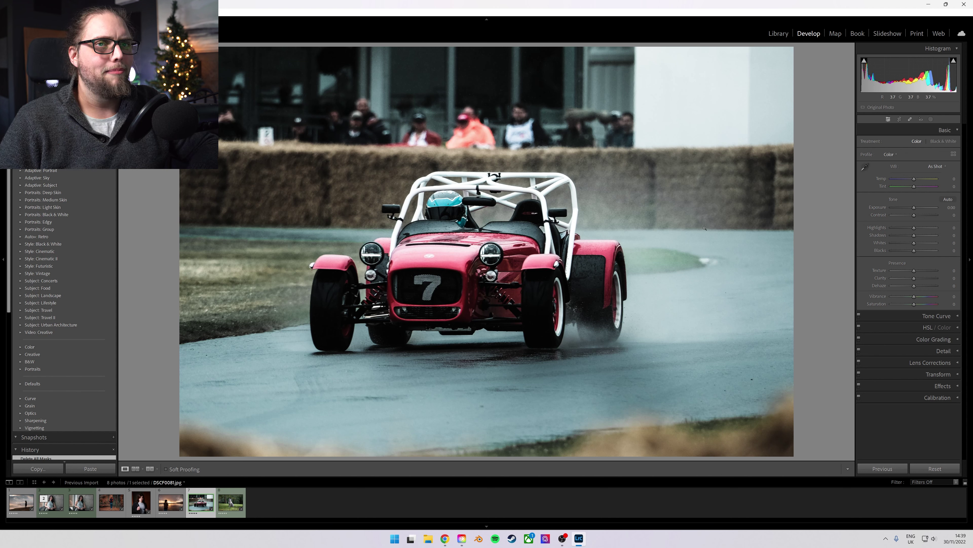
Add a wide radial gradient mask to the race car photo and centre it over the car.
click(931, 119)
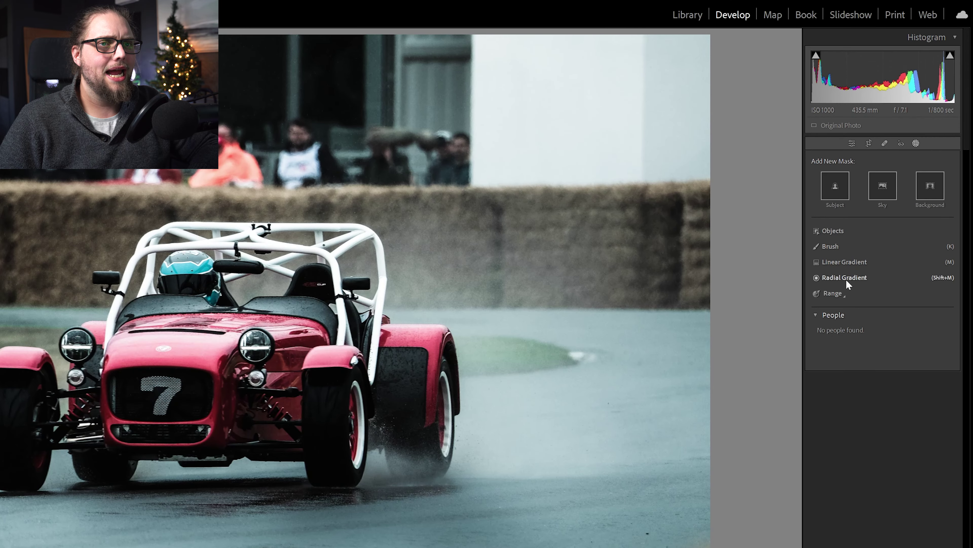
click(846, 278)
drag(140, 252, 583, 470)
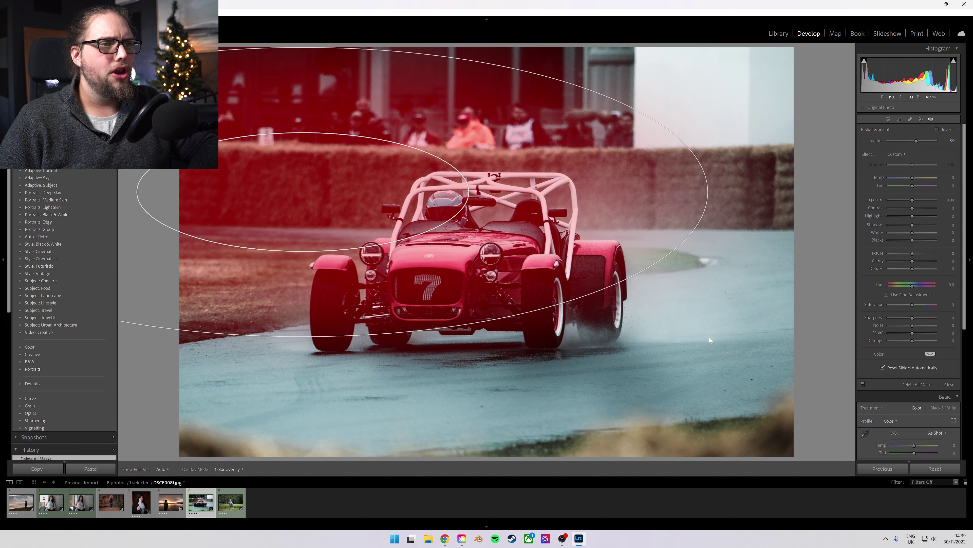
drag(338, 176, 506, 226)
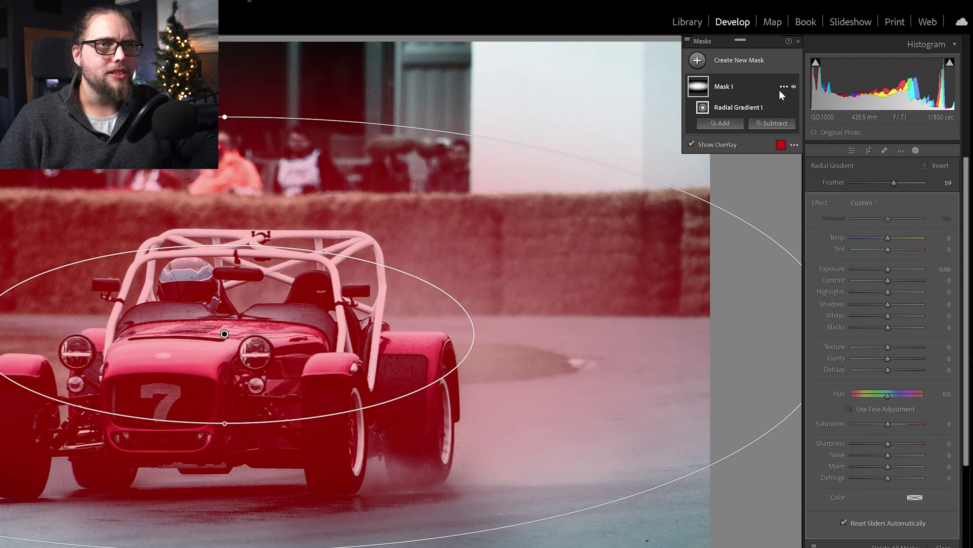
Intersect the radial mask with Select Subject and turn off the subject component's inversion to exclude the car.
click(784, 88)
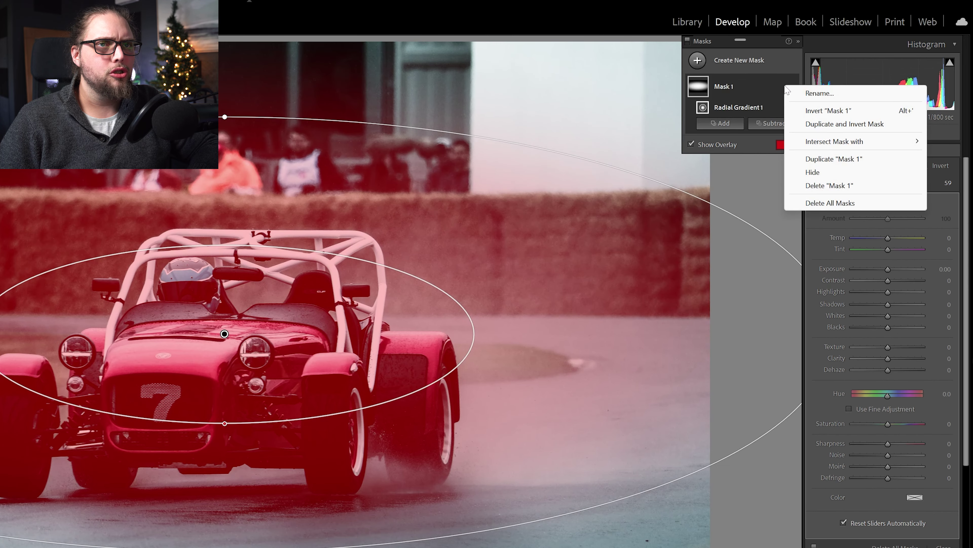
mouse_move(855, 144)
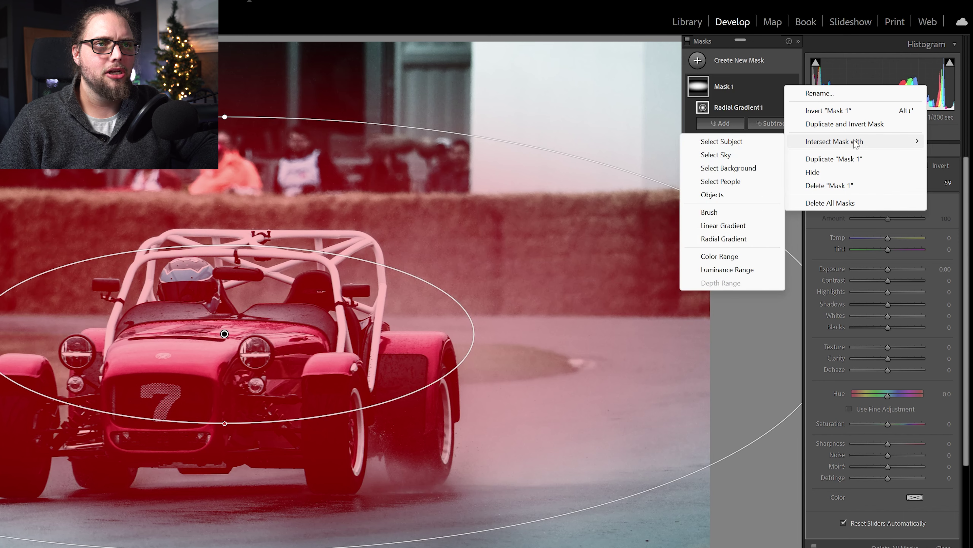
click(741, 142)
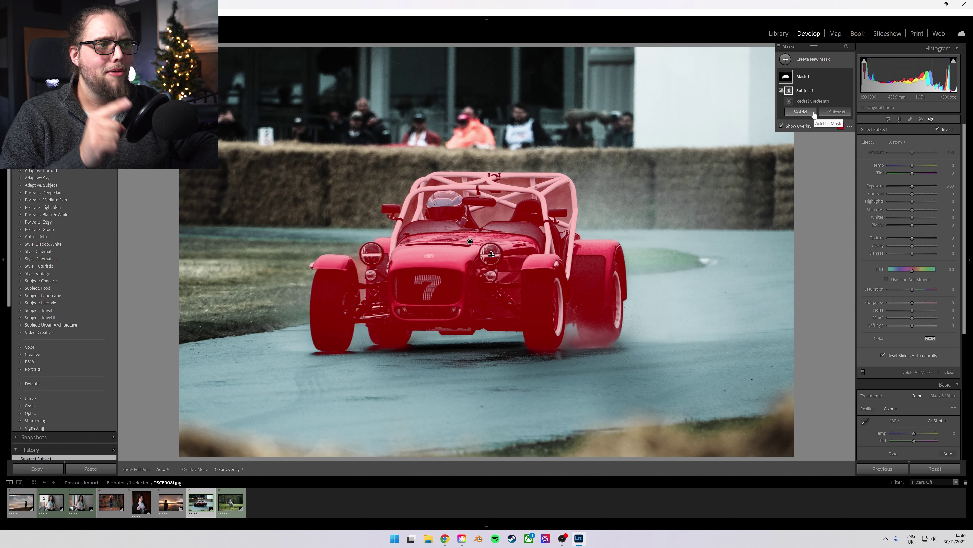
click(939, 130)
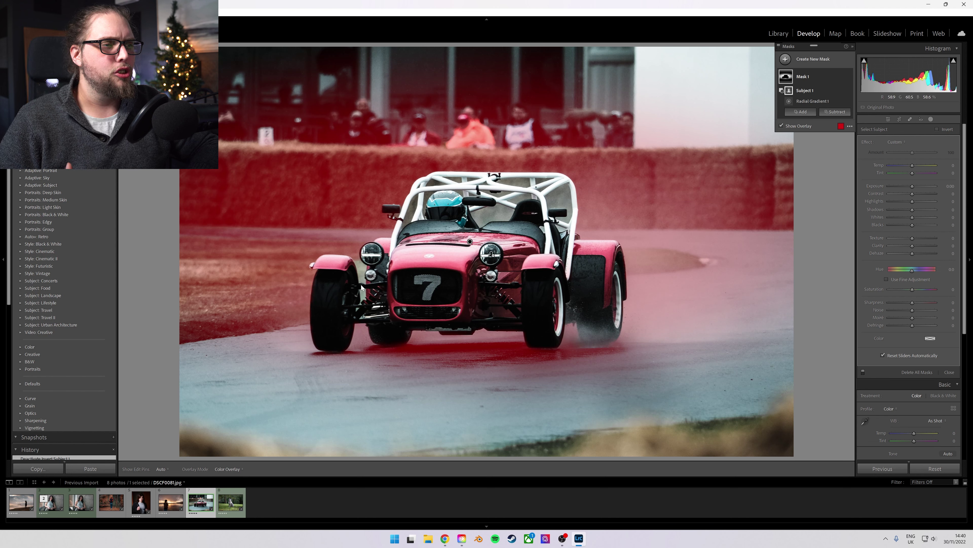
Set the background mask's Dehaze to -60 and Contrast to -29 to add haze behind the car.
click(912, 252)
drag(912, 253, 899, 255)
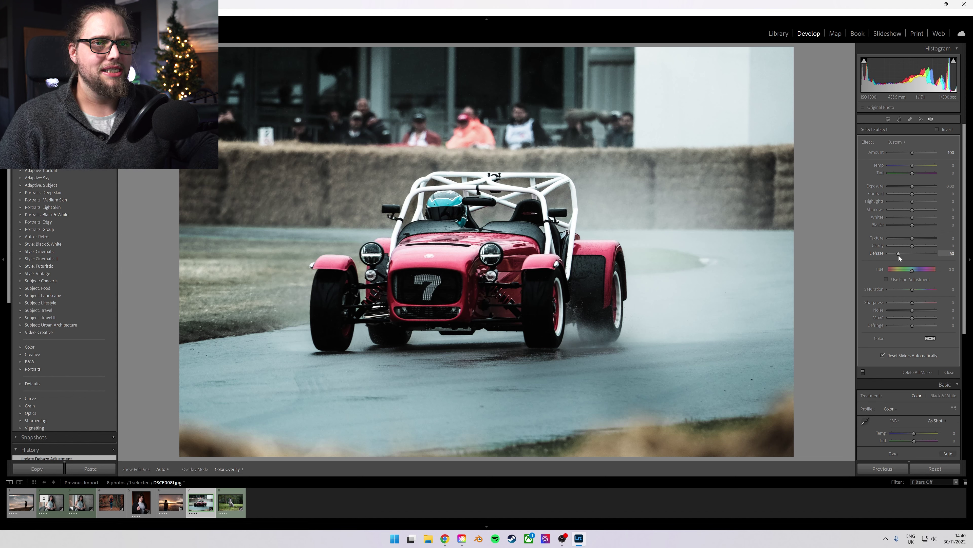
drag(911, 195, 903, 195)
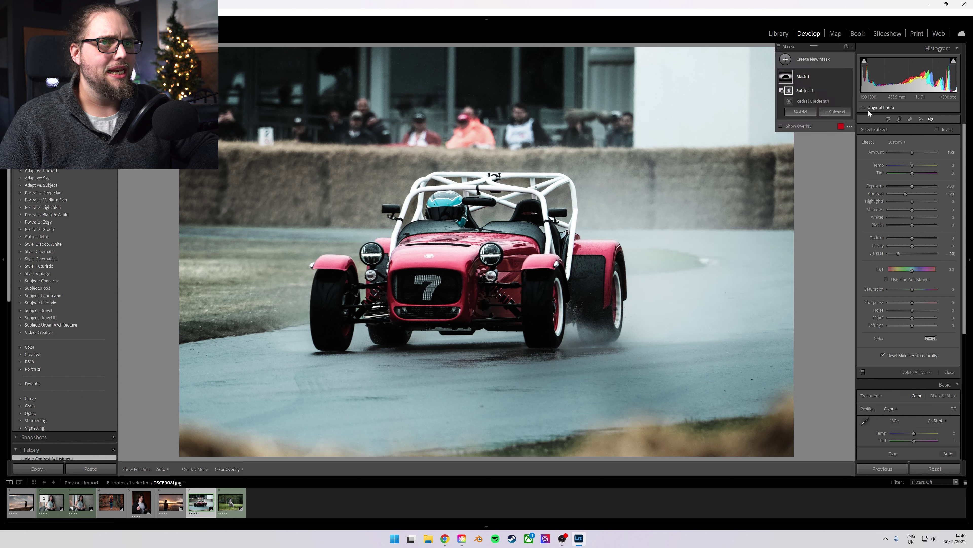
Toggle the visibility of Mask 1 to compare the car photo with and without the haze.
click(850, 76)
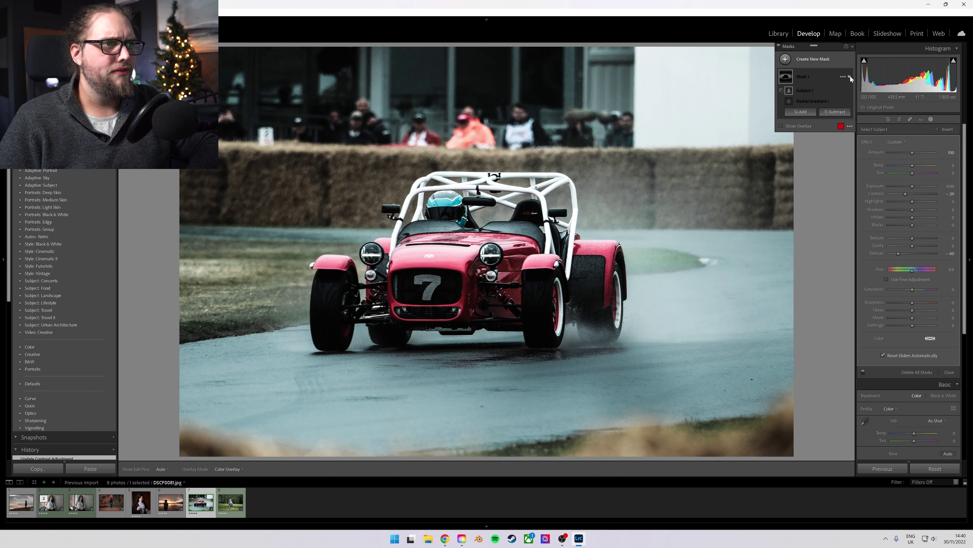
click(851, 76)
click(851, 76)
click(850, 75)
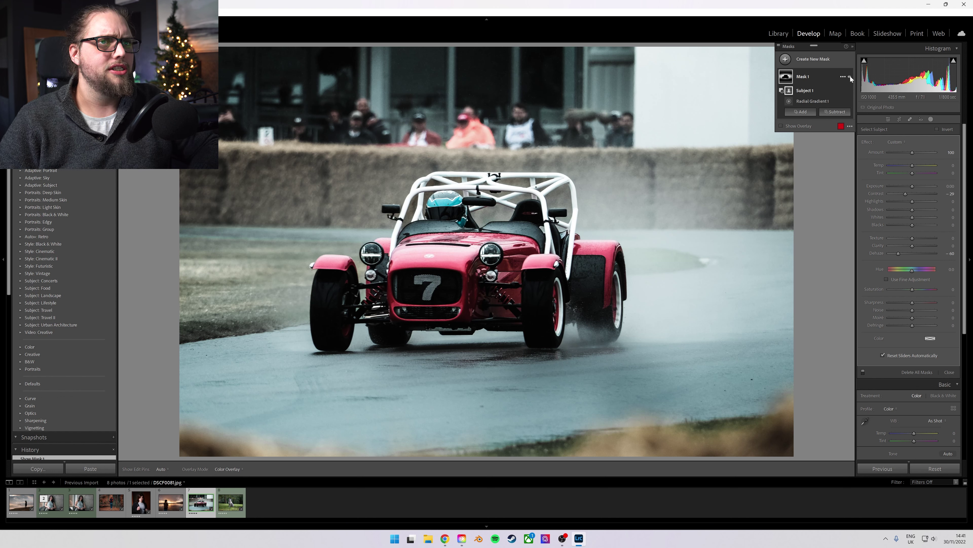
Create a new Select Subject mask on the car, set Clarity to 14 and Exposure to 0.24, and raise Contrast slightly.
click(843, 76)
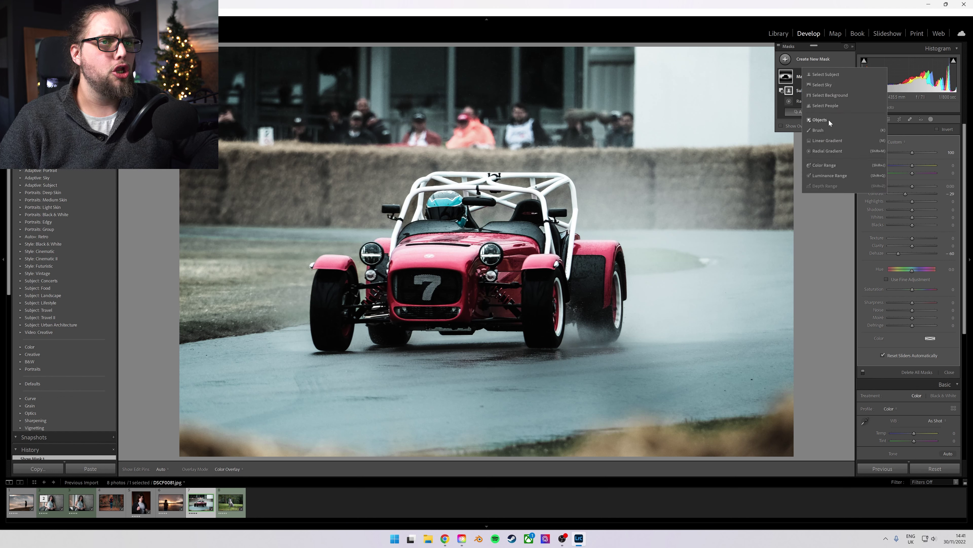
click(829, 75)
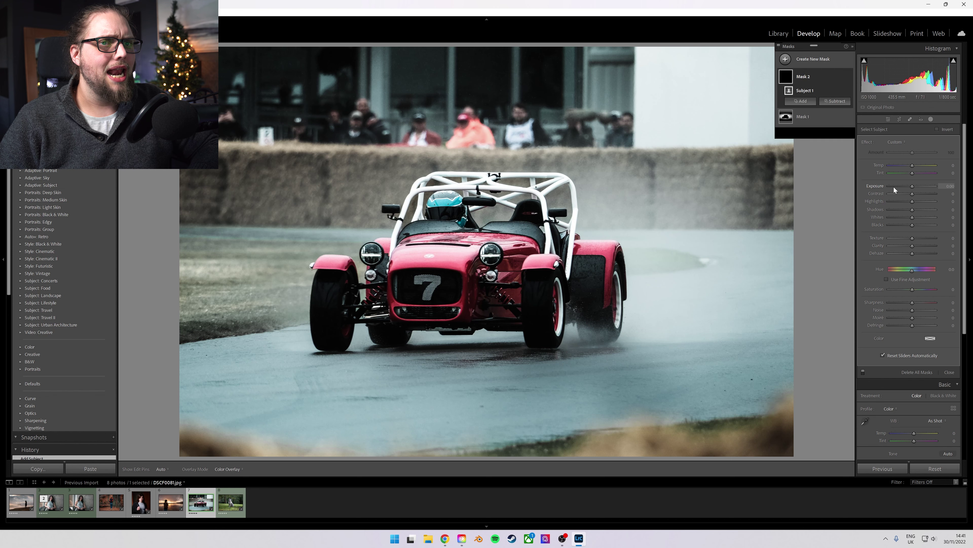
drag(913, 245, 915, 246)
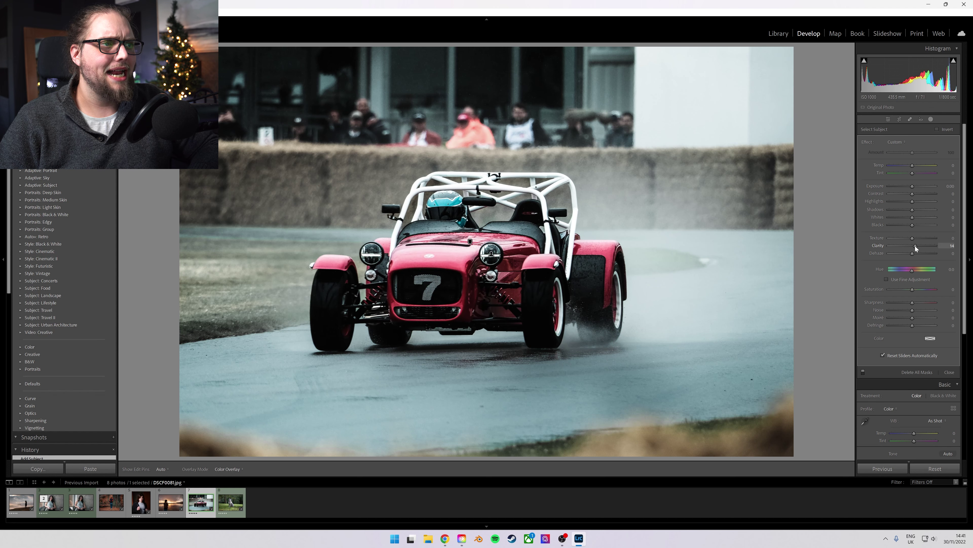
drag(913, 186, 915, 194)
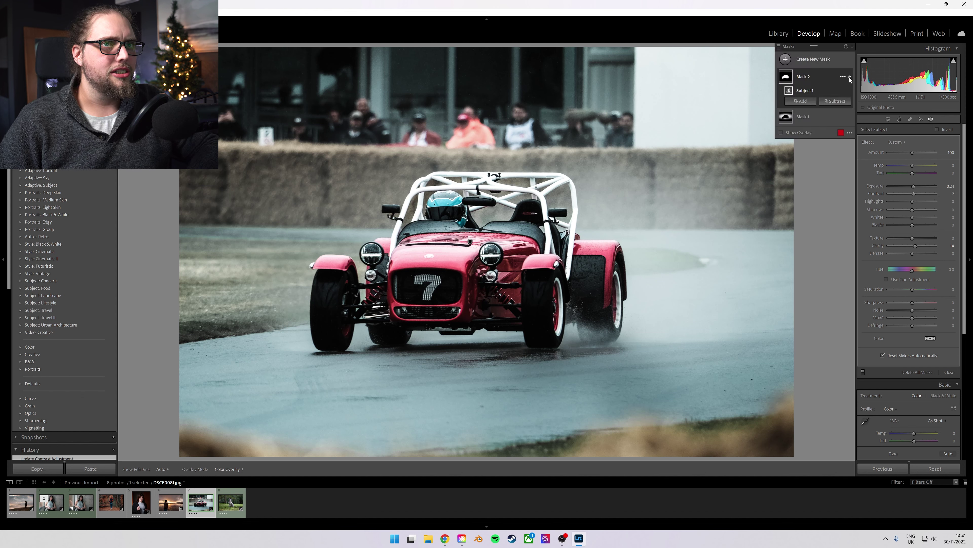
Toggle all masks off and on to compare the whole car edit with the unmasked photo.
click(780, 47)
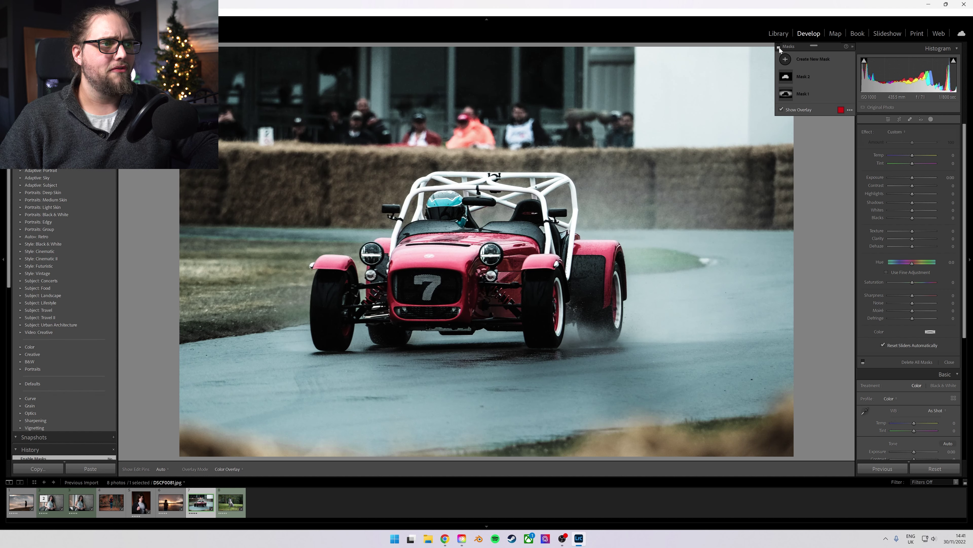
click(780, 47)
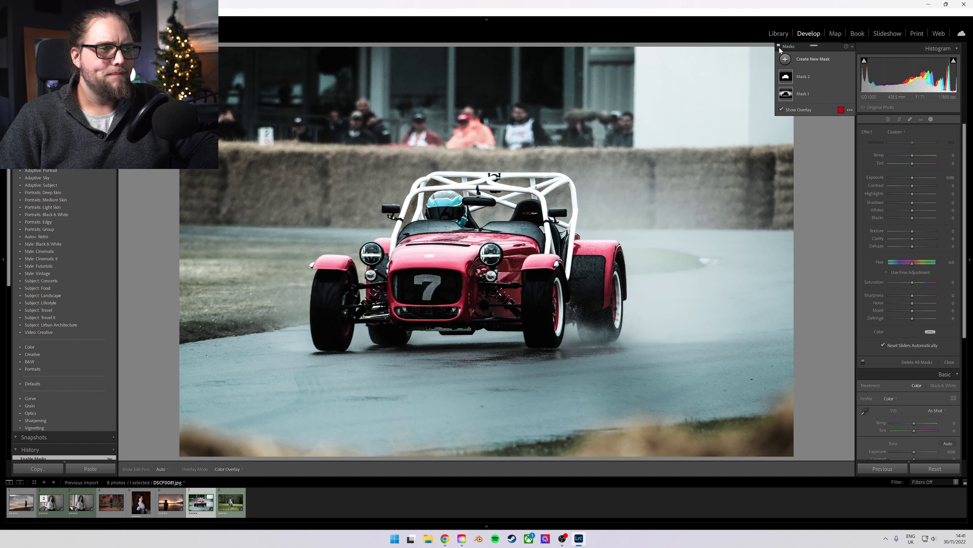
click(827, 61)
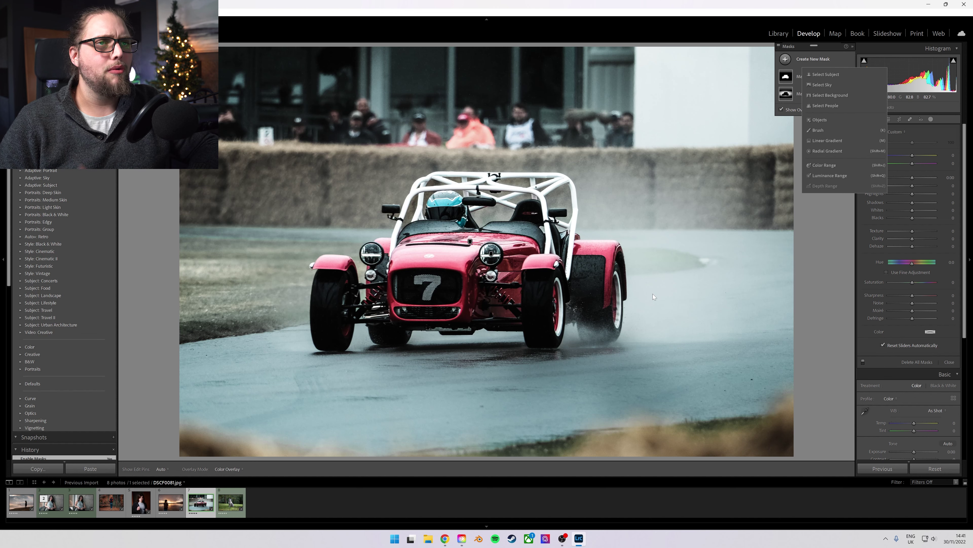
click(817, 67)
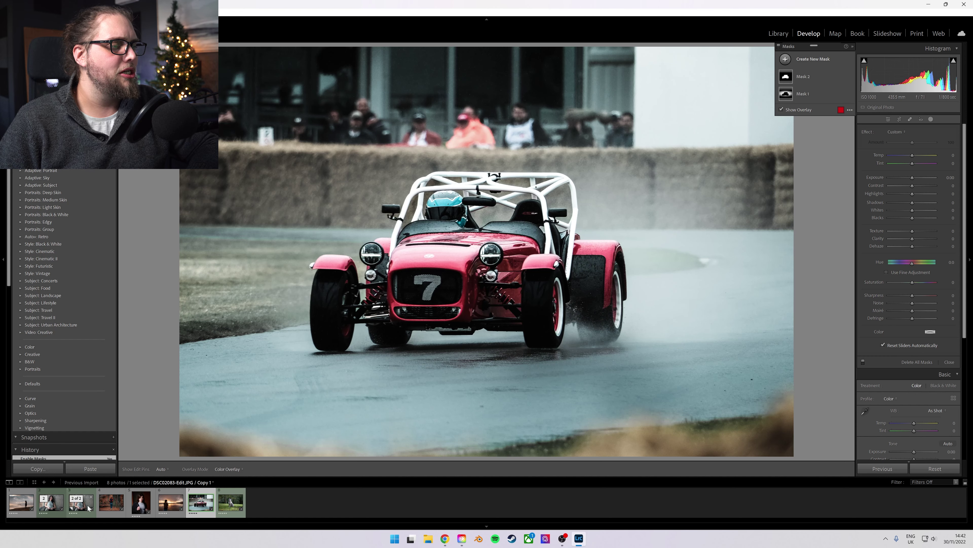
Open the portrait copy of the woman by the concrete wall and place a tall radial gradient mask over her.
click(88, 508)
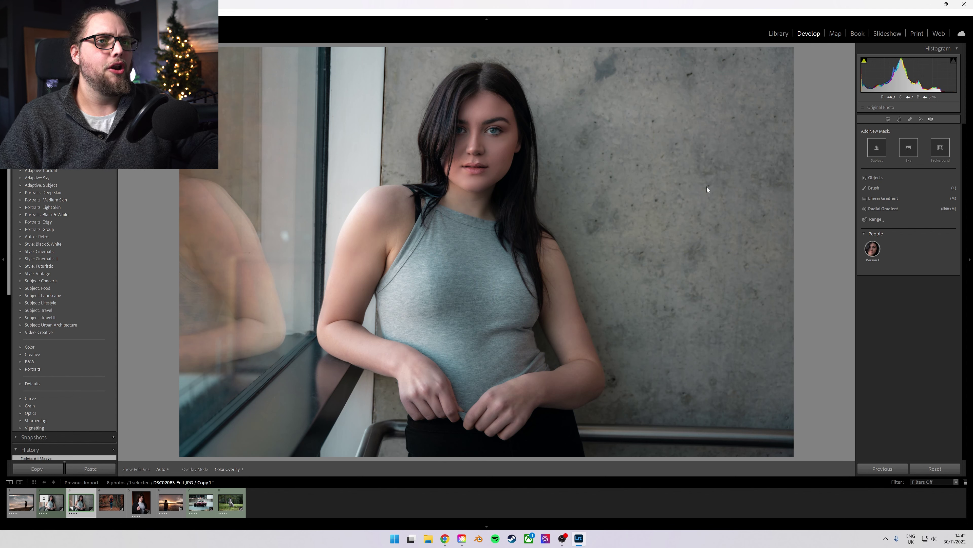
click(884, 209)
drag(456, 163, 472, 223)
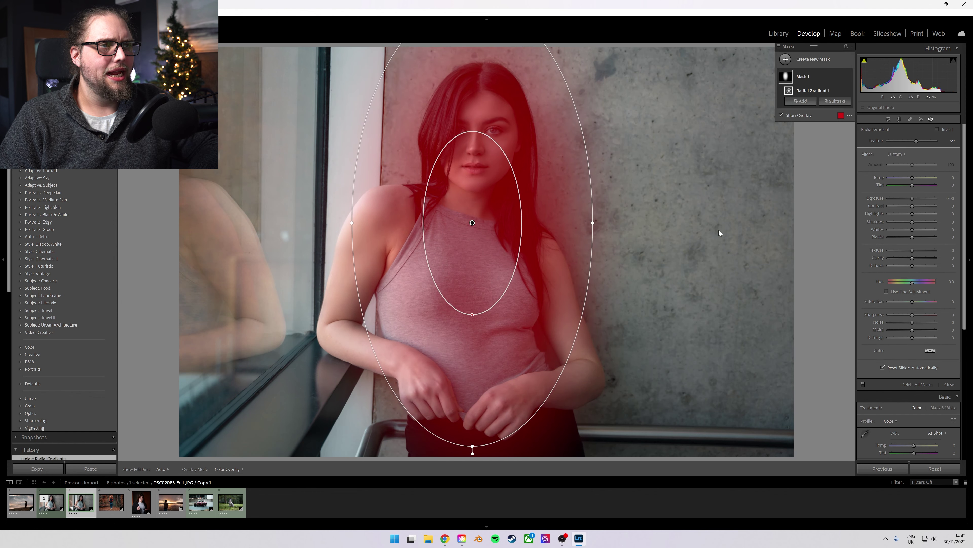
Intersect the portrait's radial mask with Select Subject and turn off the subject component's inversion to exclude the woman.
right_click(844, 80)
mouse_move(863, 114)
click(803, 115)
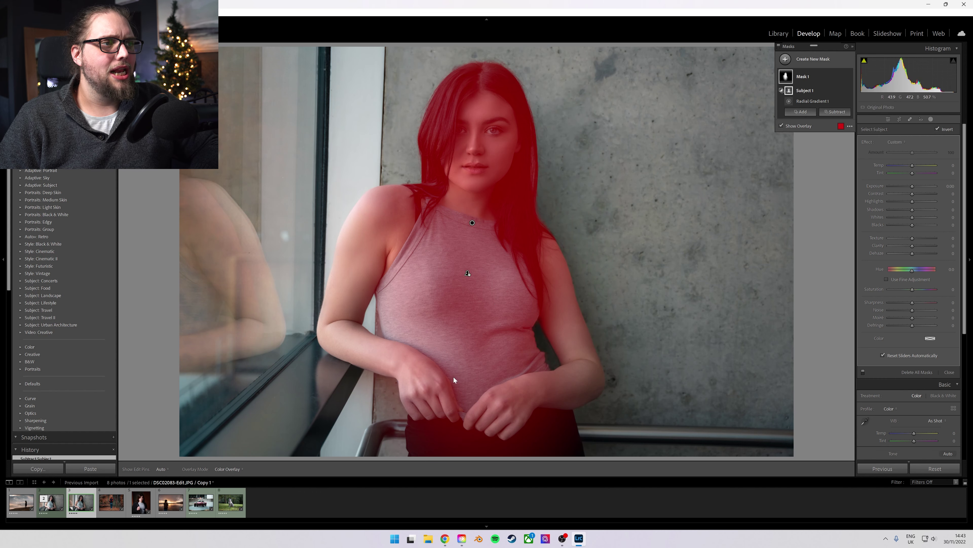
click(947, 130)
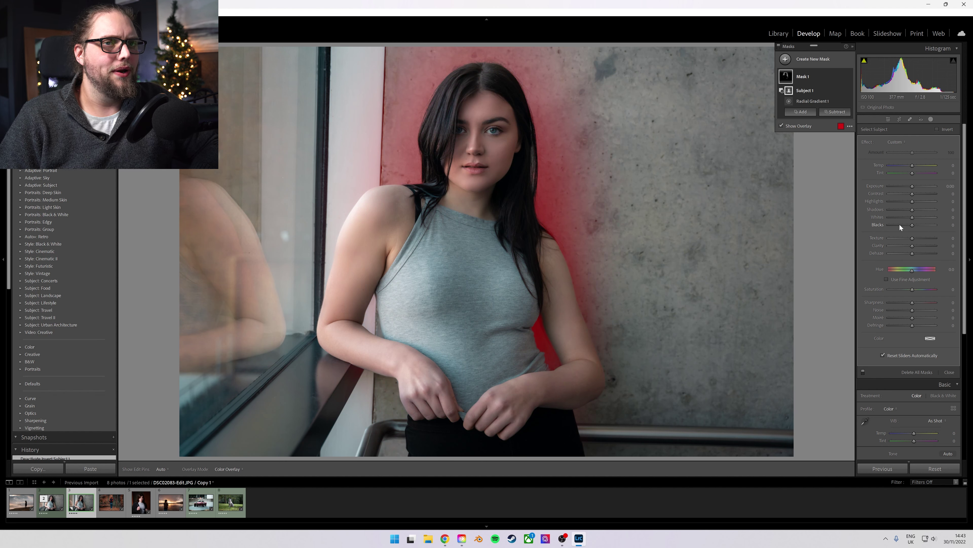
Move the radial gradient over the woman's shoulder on the concrete wall side and darken the mask's Exposure to -1.52.
drag(912, 187, 907, 188)
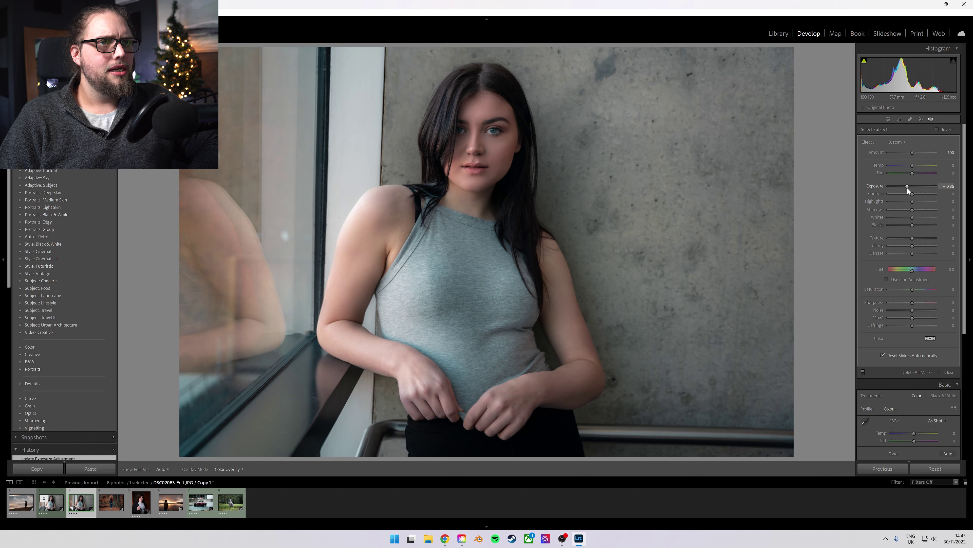
click(472, 222)
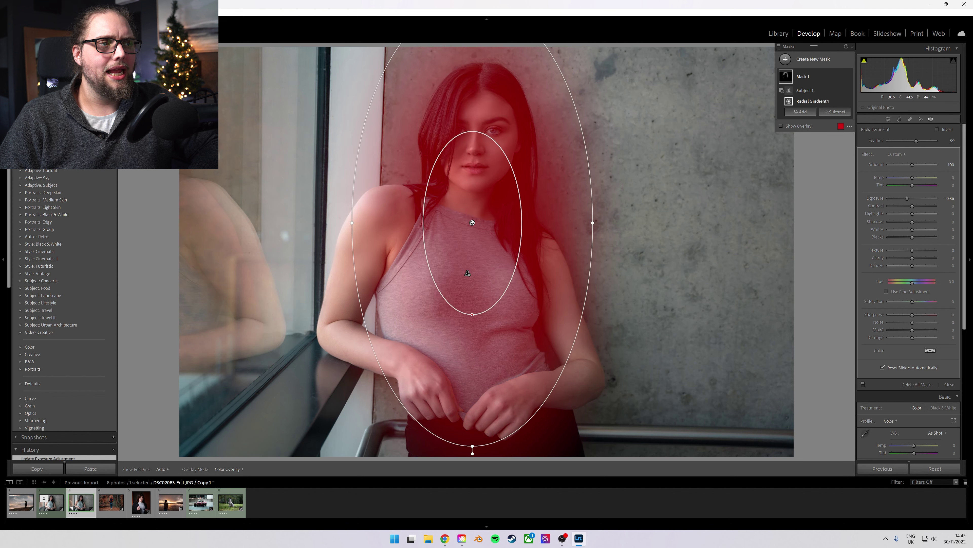
drag(473, 223, 535, 245)
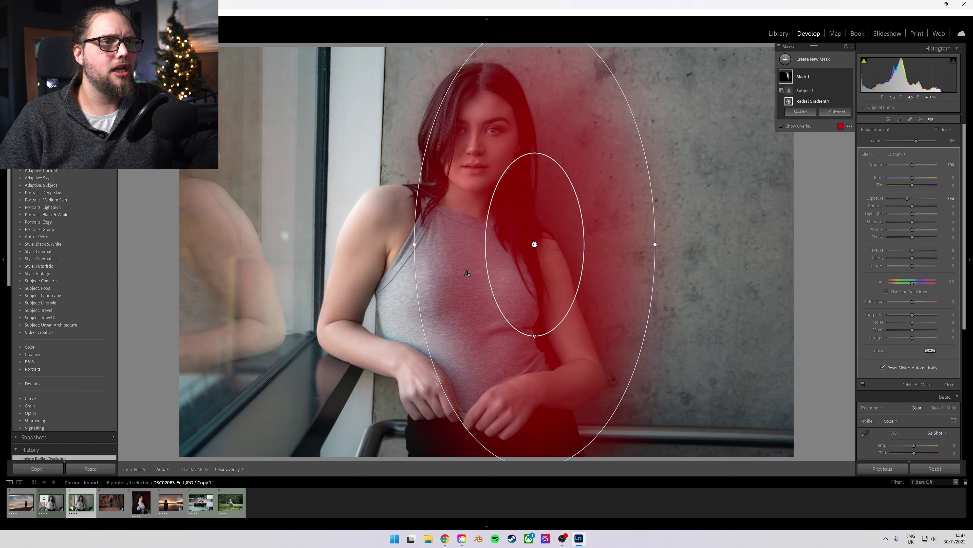
drag(908, 201, 904, 200)
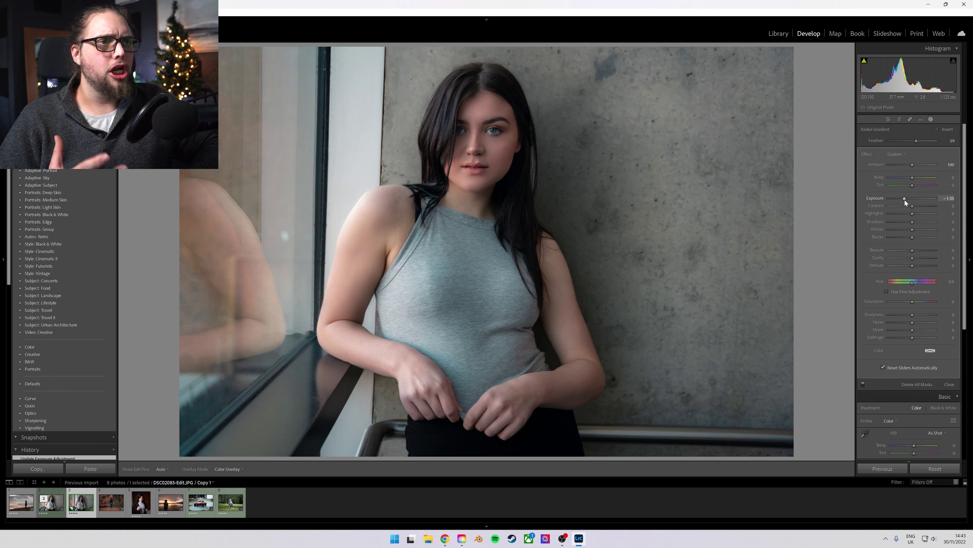
mouse_move(546, 86)
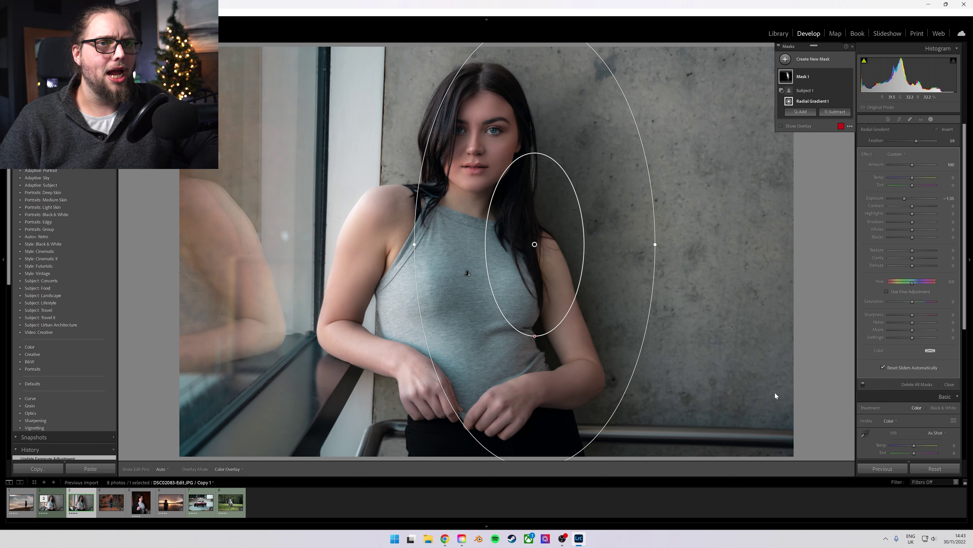
drag(905, 199, 904, 200)
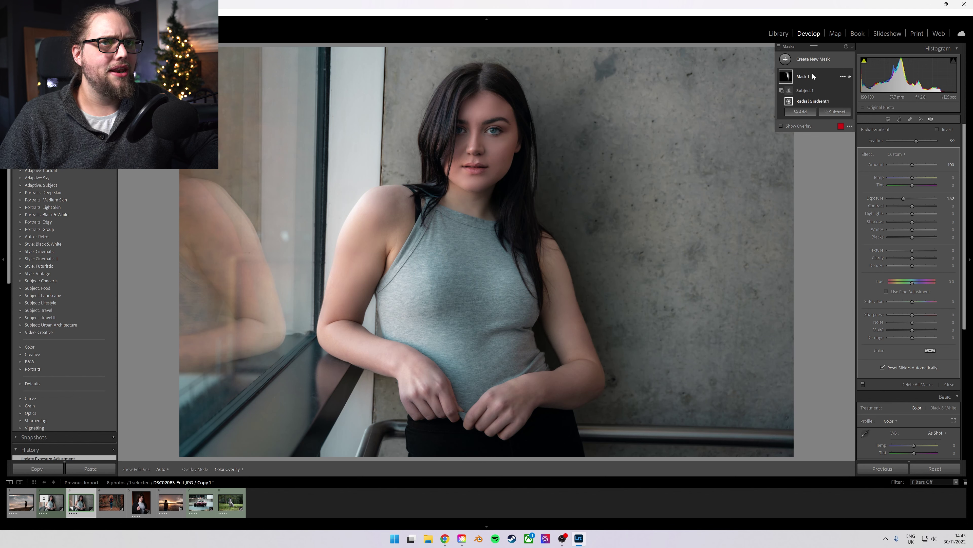
Compare the portrait with Mask 1 hidden and shown, and shift its radial gradient slightly down and narrow it.
click(850, 77)
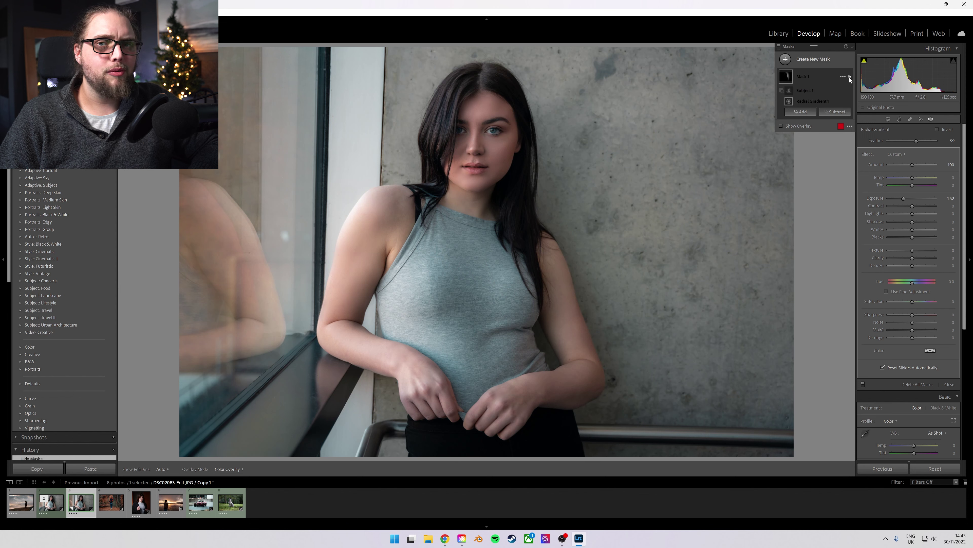
click(850, 77)
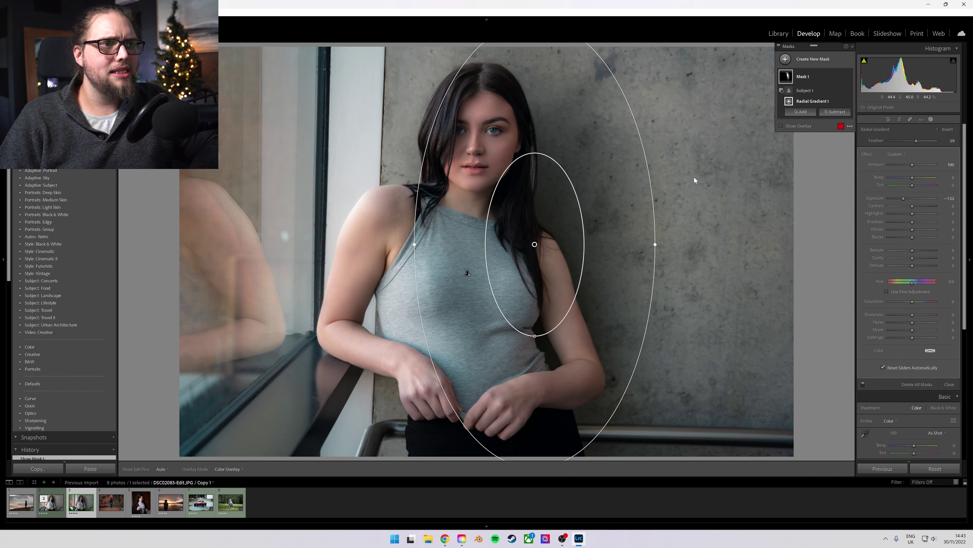
drag(535, 244, 536, 256)
drag(650, 257, 633, 258)
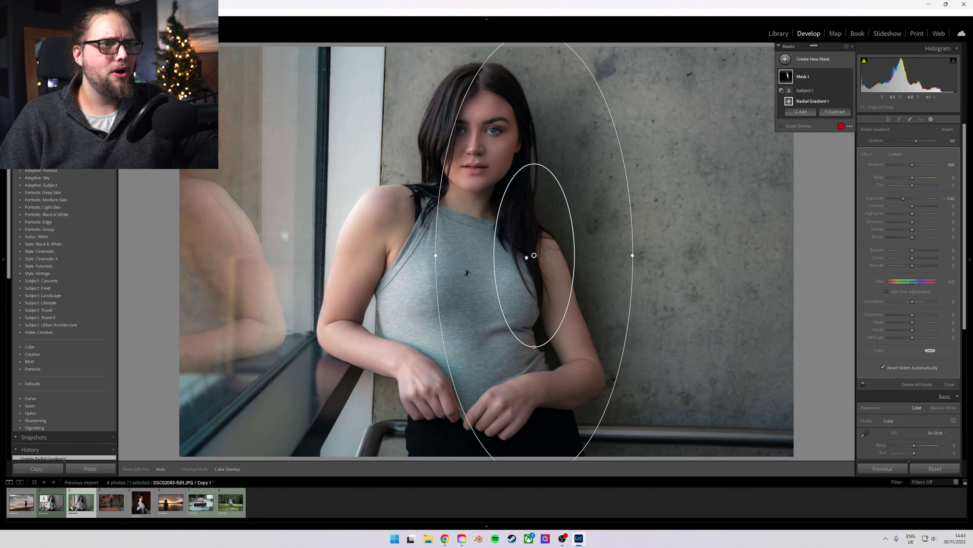
Add a second tall radial gradient mask over the woman's window-side shoulder, adjusting its position and tilting it slightly.
click(800, 63)
click(829, 150)
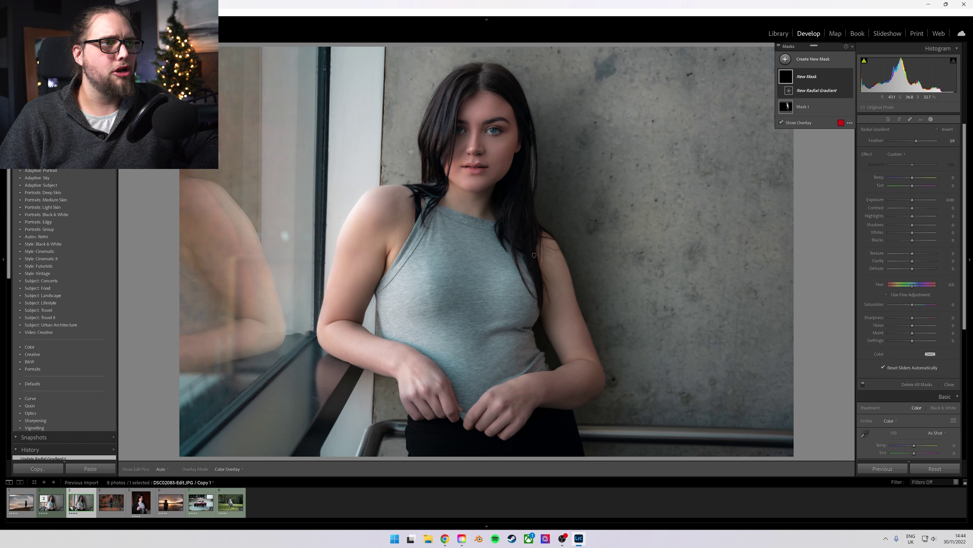
drag(414, 168, 493, 395)
drag(402, 183, 397, 245)
drag(423, 134, 420, 155)
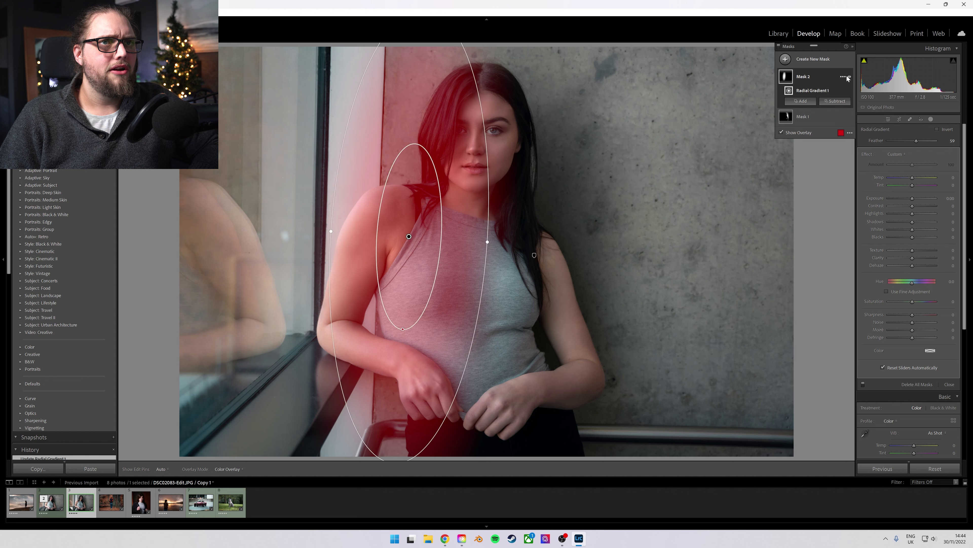
Intersect the window-side radial gradient mask (Mask 2) with Select Subject so it affects only the woman.
click(843, 78)
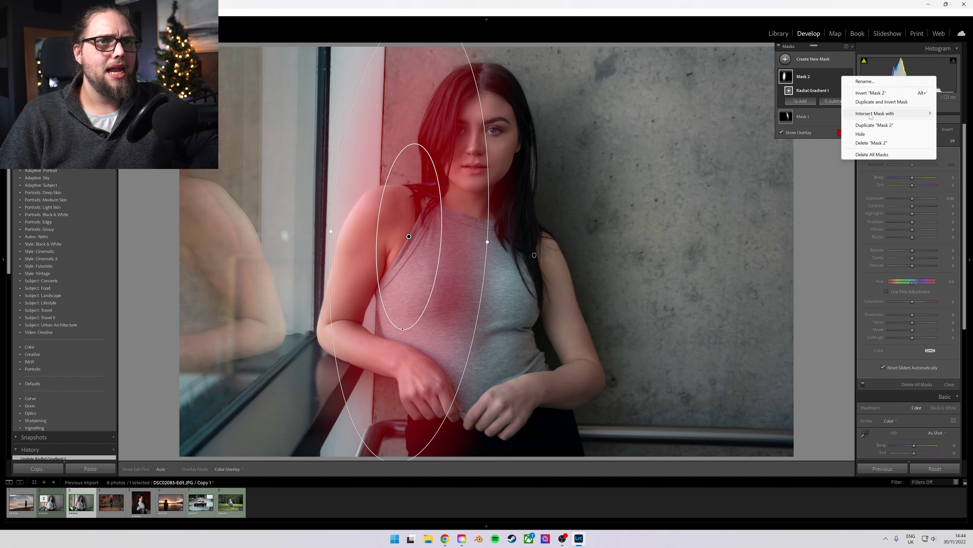
mouse_move(871, 115)
click(821, 115)
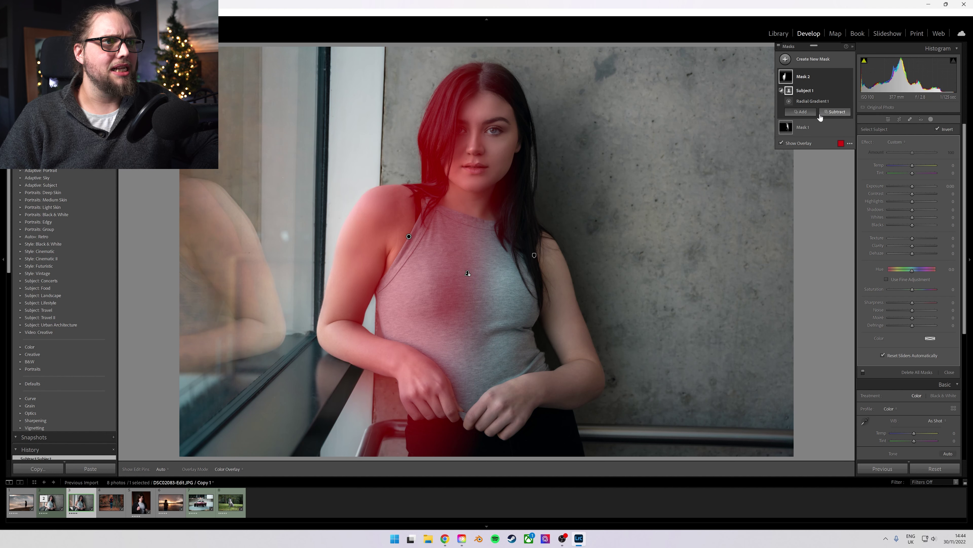
Brighten the woman's window side in Mask 2 with Exposure 0.55 and Highlights 16, checking the mask overlay along the way.
drag(911, 185, 912, 188)
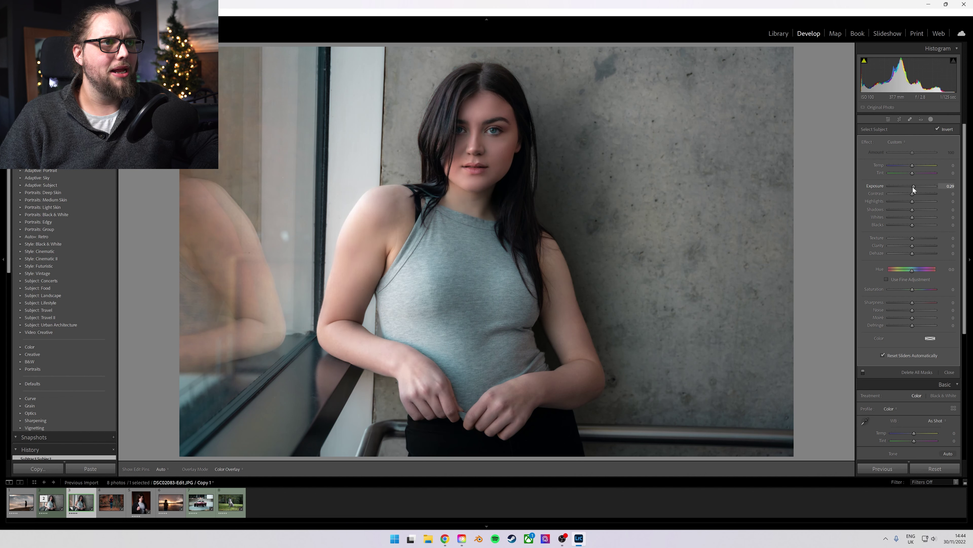
drag(914, 187, 914, 186)
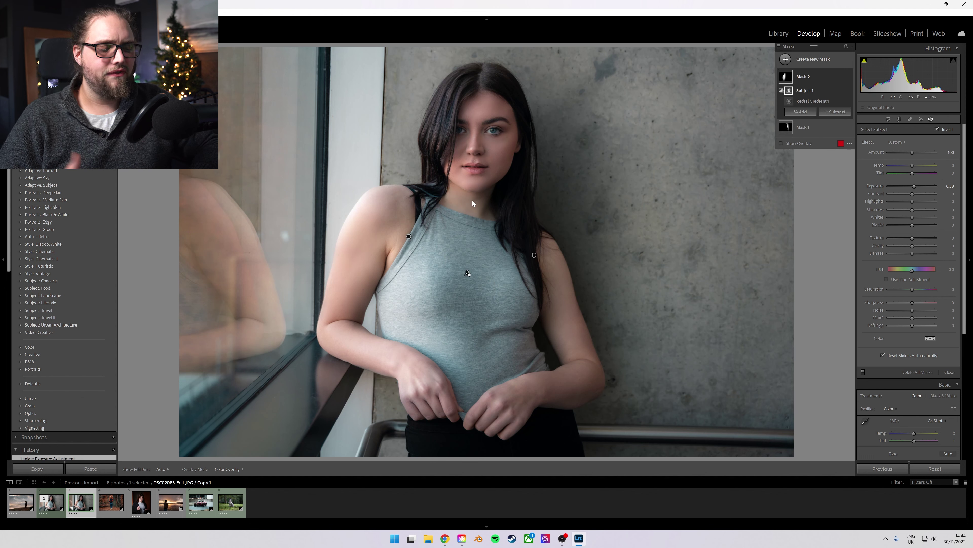
key(o)
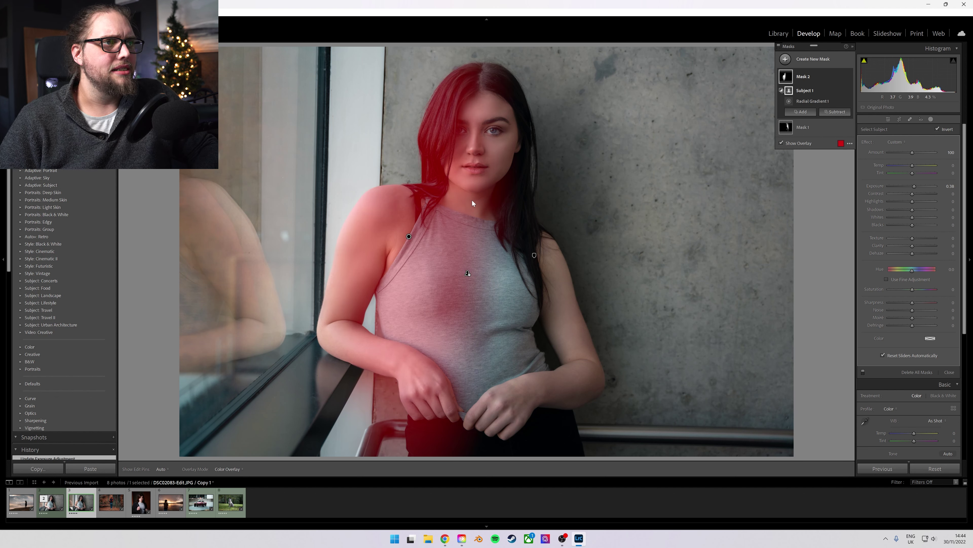
key(o)
drag(914, 186, 918, 203)
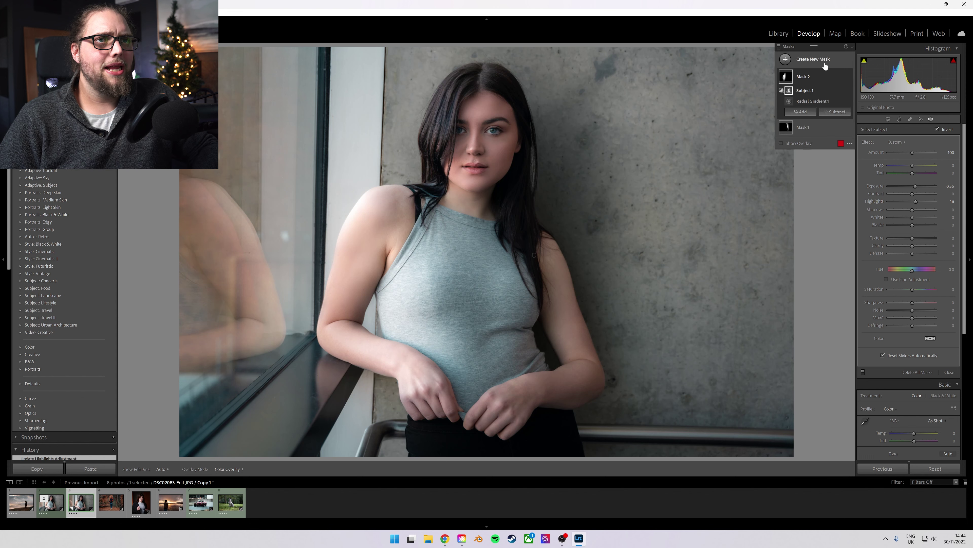
Create a new brush mask with Exposure 0.33 and Clarity 26, with the mask overlay hidden.
click(826, 62)
click(830, 131)
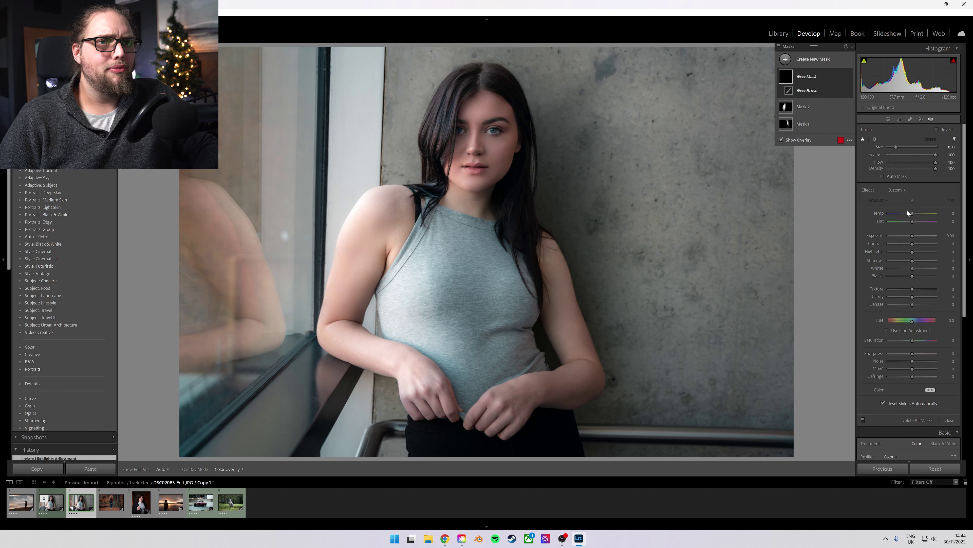
drag(912, 235, 914, 237)
key(o)
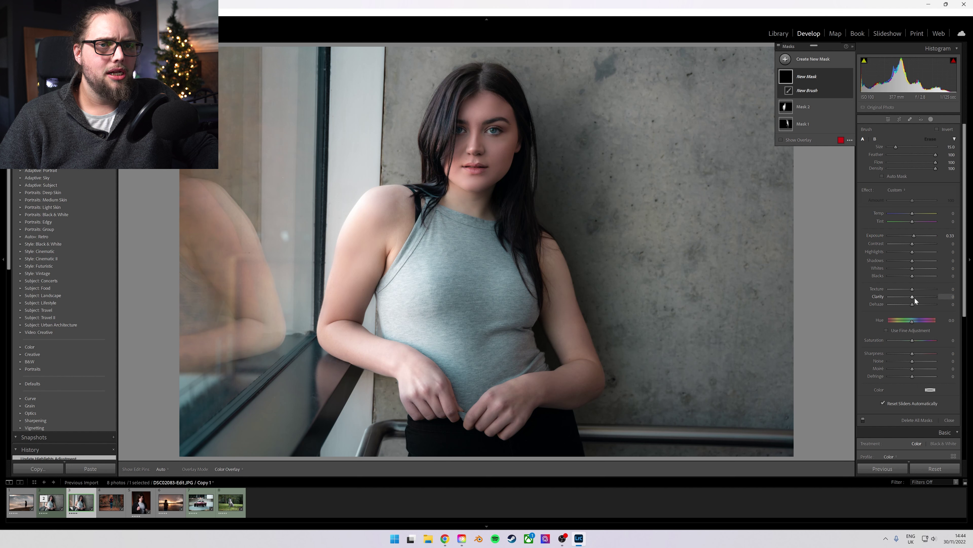
drag(917, 297, 918, 297)
Shrink the brush to size 2.0 and paint over both of the woman's eyes.
scroll(494, 128, down, 8)
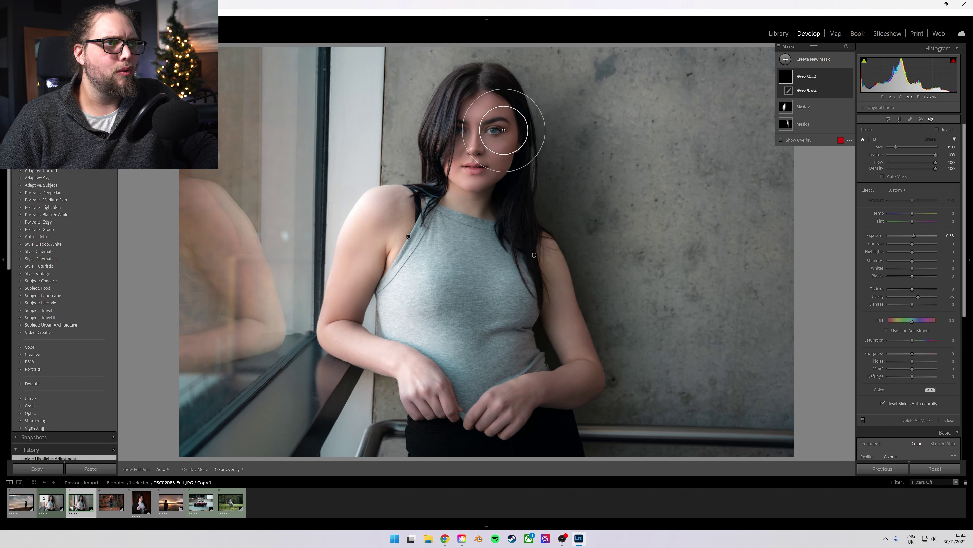
drag(494, 128, 494, 131)
scroll(460, 130, down, 1)
click(460, 130)
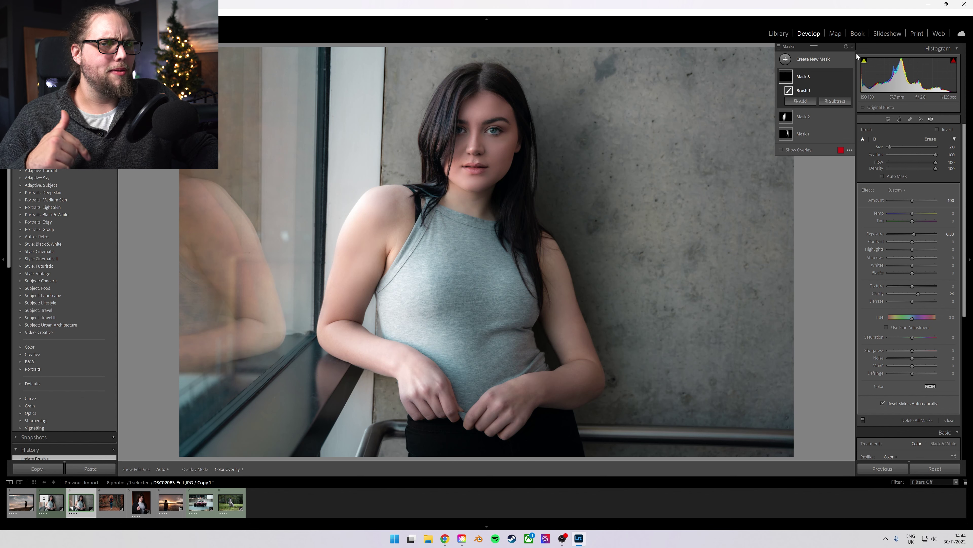
Compare the portrait with all masks disabled and enabled several times, leaving them enabled.
mouse_move(847, 79)
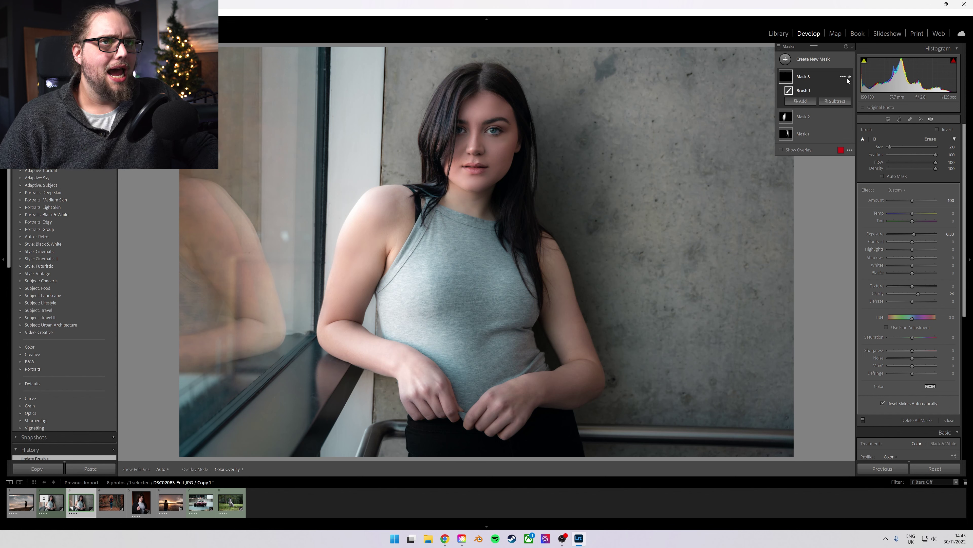
click(779, 46)
click(779, 47)
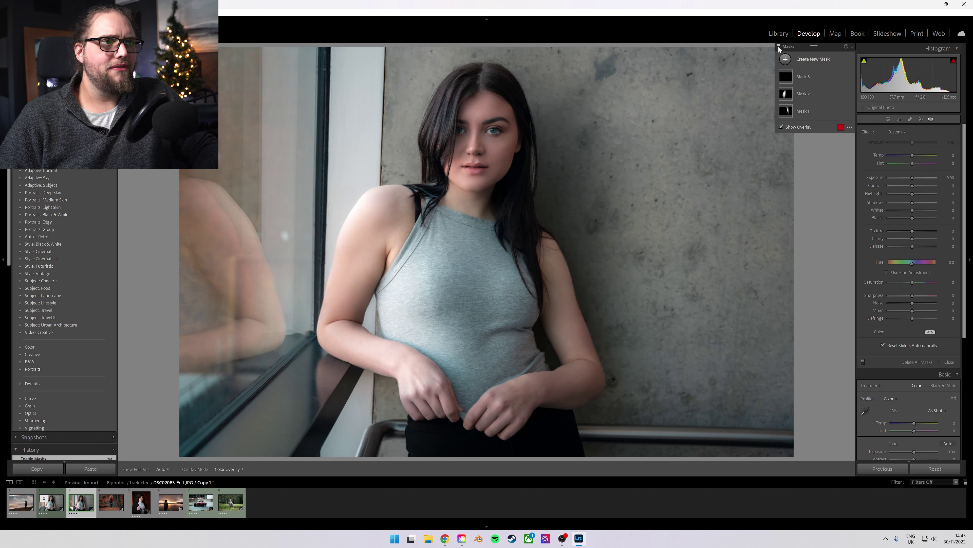
click(779, 47)
click(779, 46)
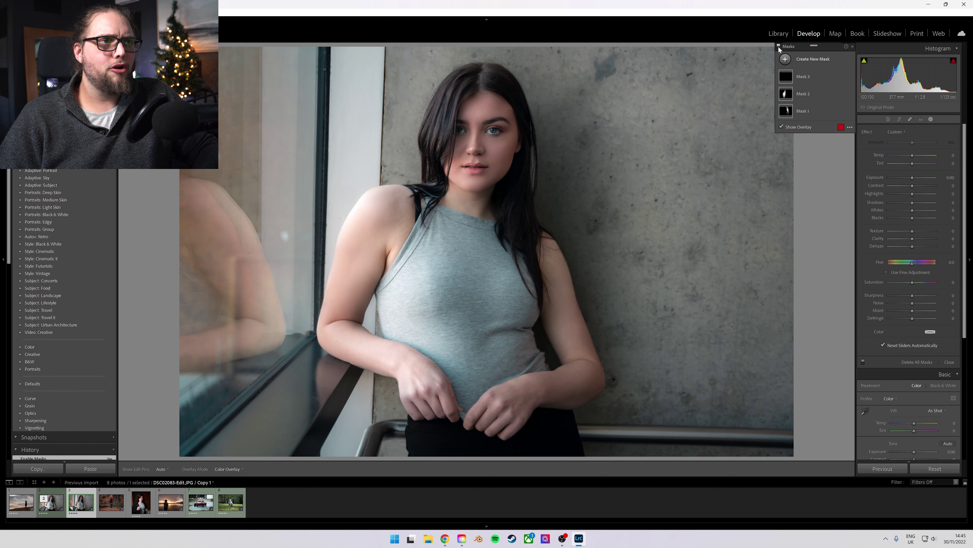
click(779, 47)
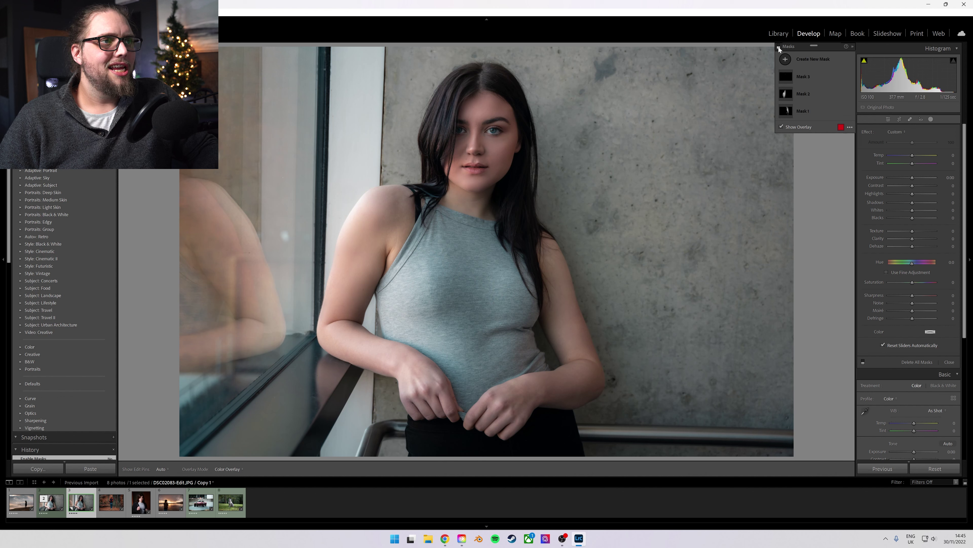
click(779, 47)
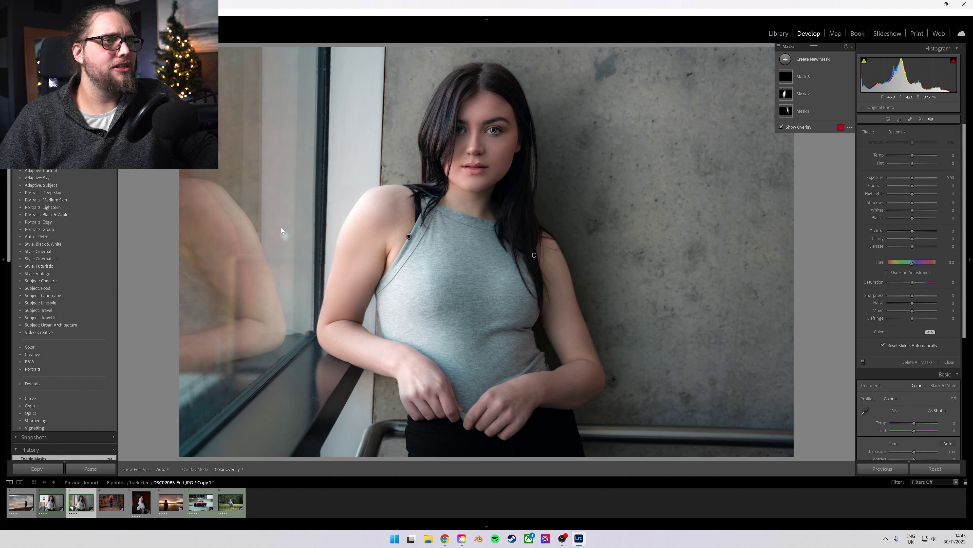
Add a linear gradient mask that fades from the window side across the woman to the concrete wall.
click(822, 61)
click(829, 141)
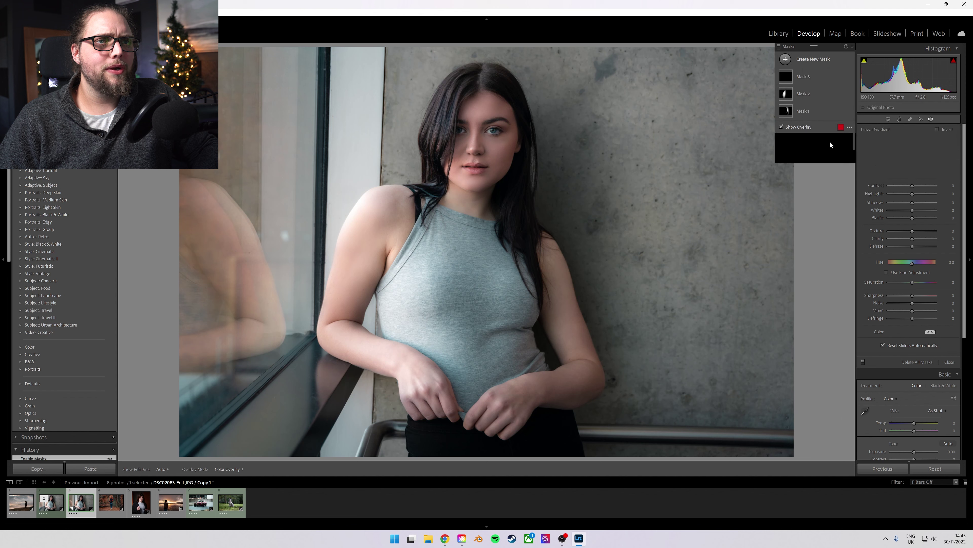
drag(208, 212, 678, 241)
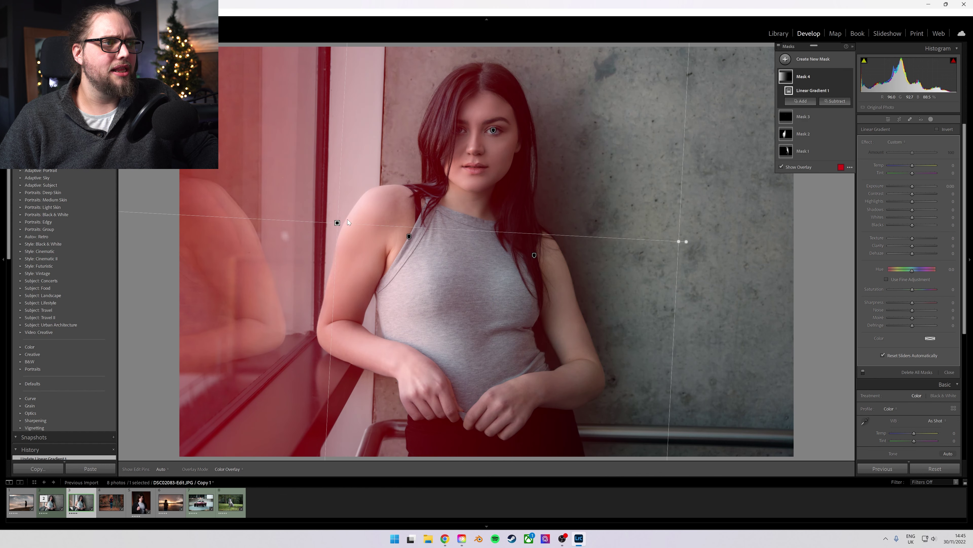
Set the linear gradient's Dehaze to -15, Exposure to 0.29 and Temp to 16, shift it farther toward the wall, and compare Mask 4 hidden and shown.
drag(912, 254, 910, 256)
drag(913, 186, 914, 187)
drag(683, 241, 713, 243)
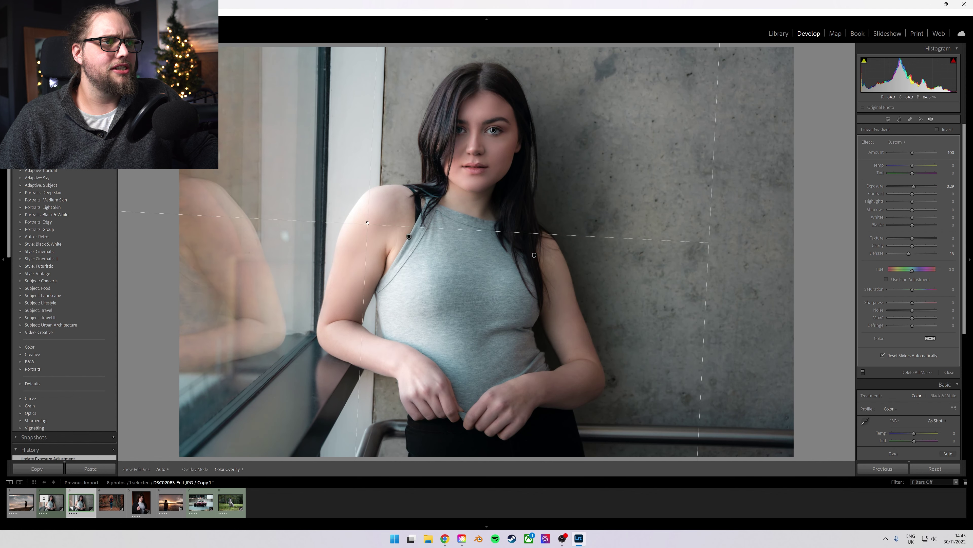
drag(913, 166, 915, 169)
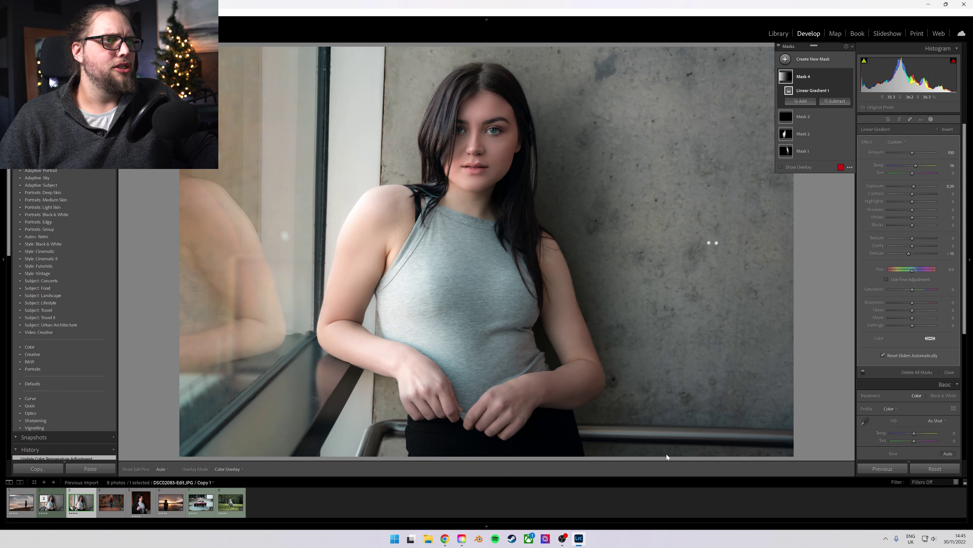
click(849, 77)
click(849, 77)
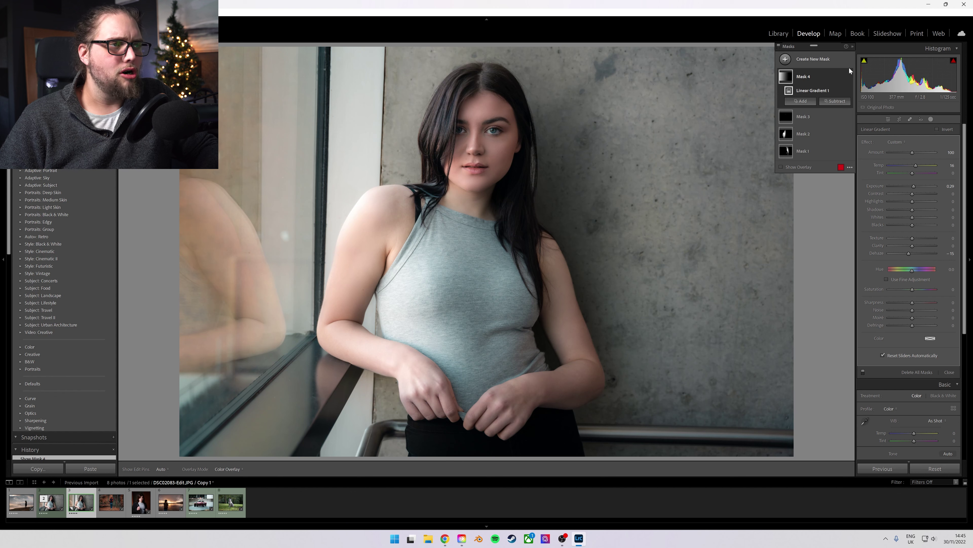